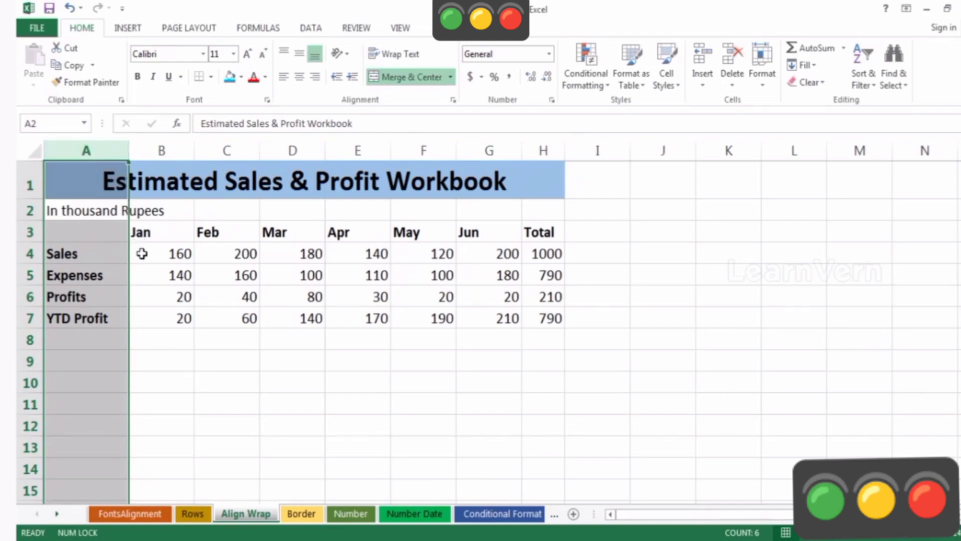
- Right-align the row labels Sales to YTD Profit in A4:A7, and return them to their default alignment
left_click_drag(100, 251, 104, 307)
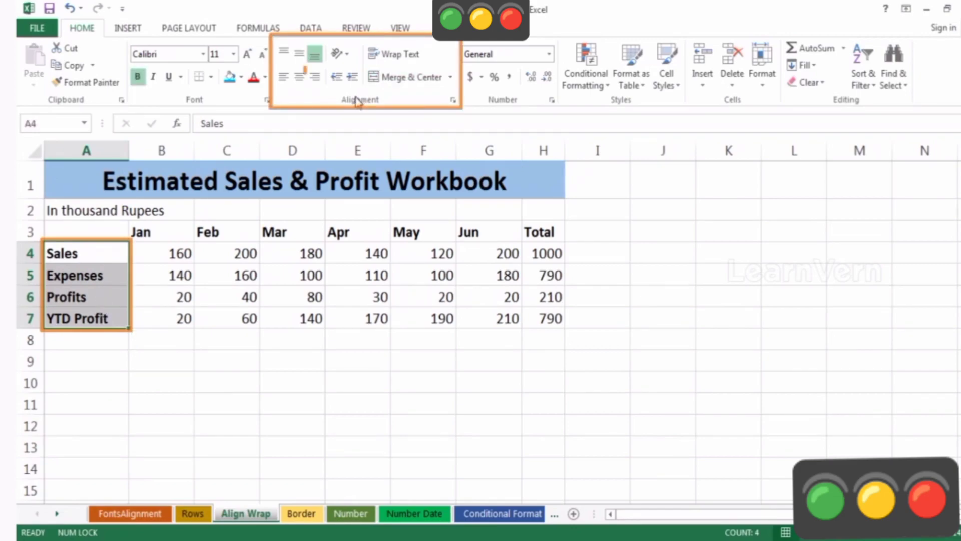
left_click(316, 83)
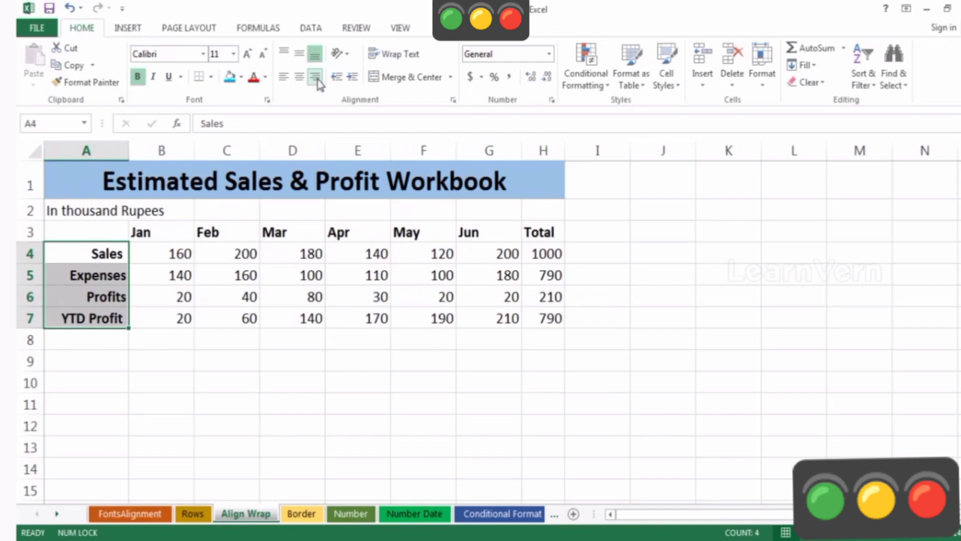
left_click(316, 78)
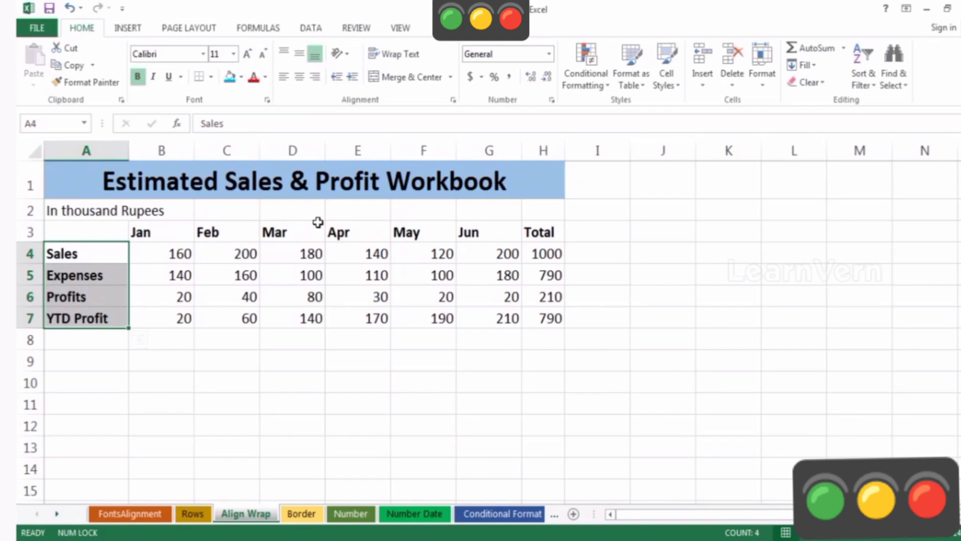
left_click(188, 252)
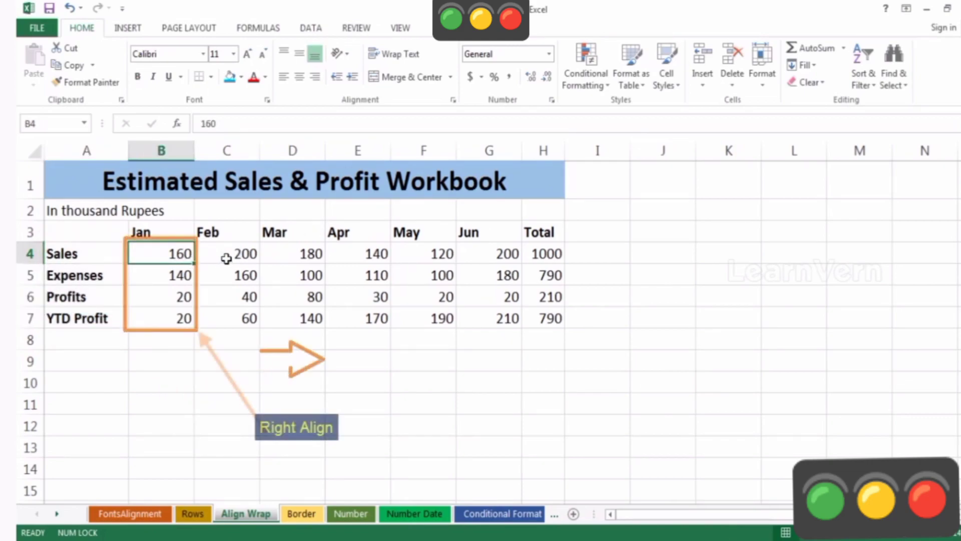
left_click(118, 255)
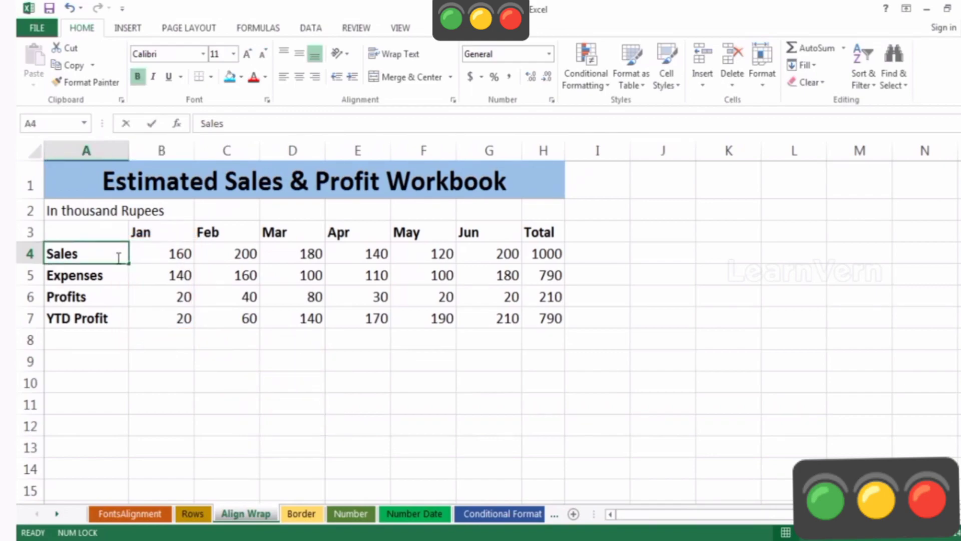
double_click(122, 253)
left_click_drag(118, 319, 110, 251)
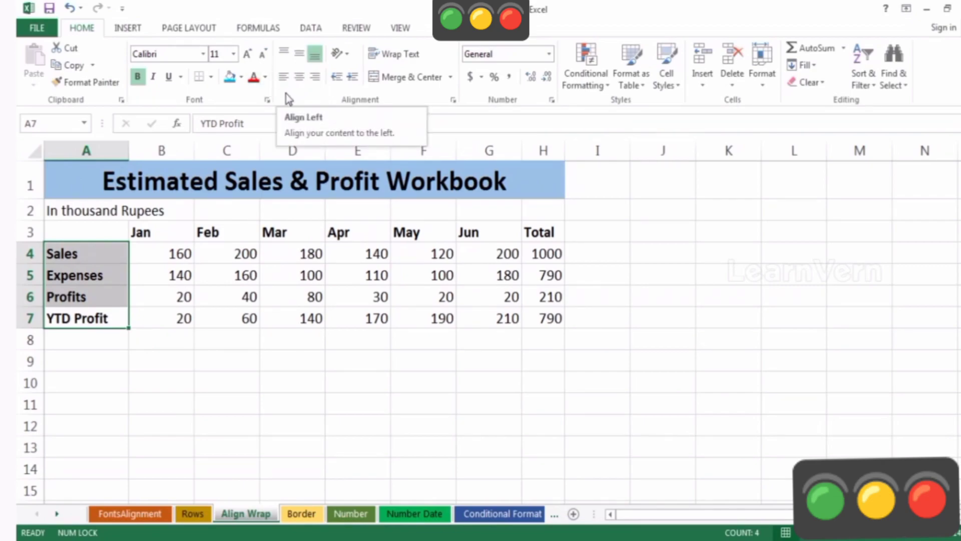
left_click_drag(234, 253, 250, 301)
left_click(314, 80)
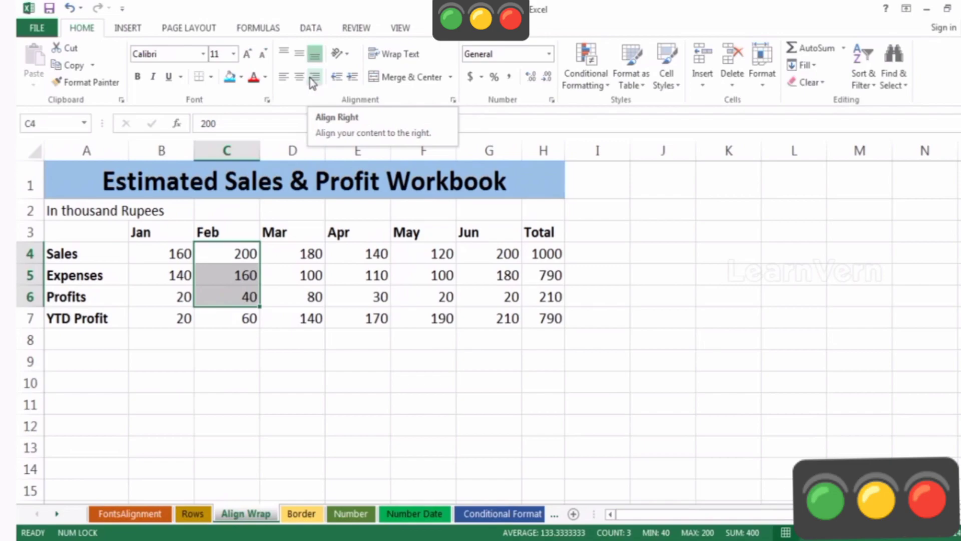
- Left-align the Jan and Feb sales and expenses figures in B4:C5, and remove that alignment again
left_click_drag(161, 253, 249, 270)
left_click(284, 77)
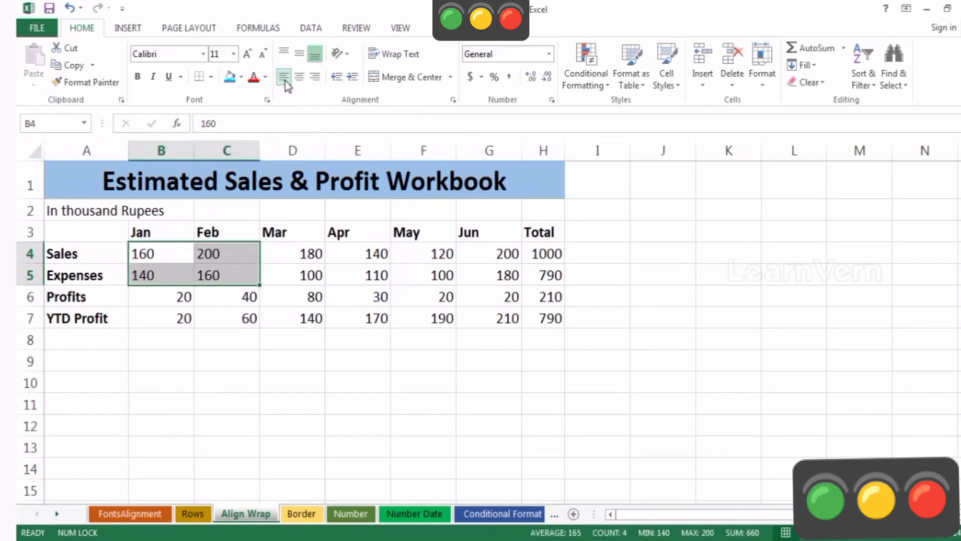
left_click(286, 80)
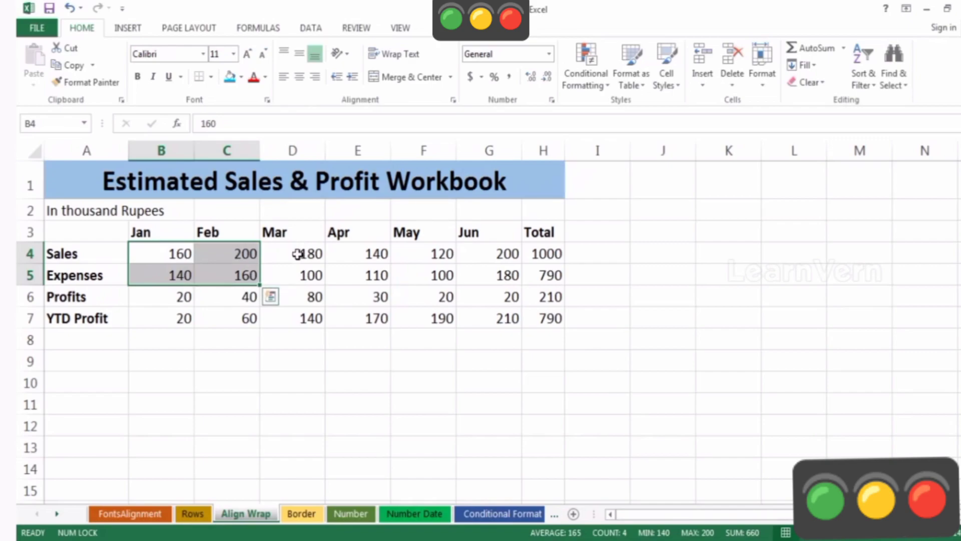
left_click(356, 356)
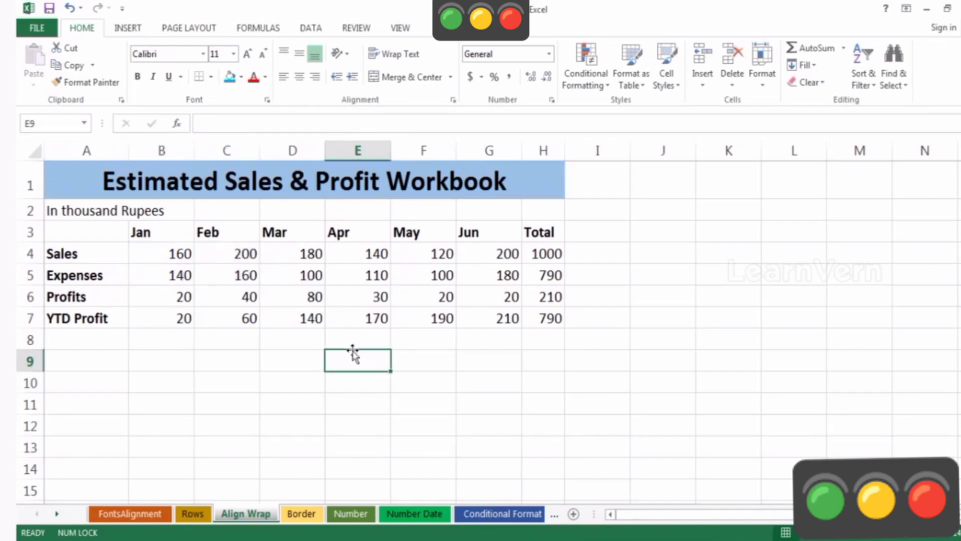
- Center the month headings Jan to Jun in B3:G3 horizontally
left_click(165, 233)
left_click_drag(165, 233, 473, 225)
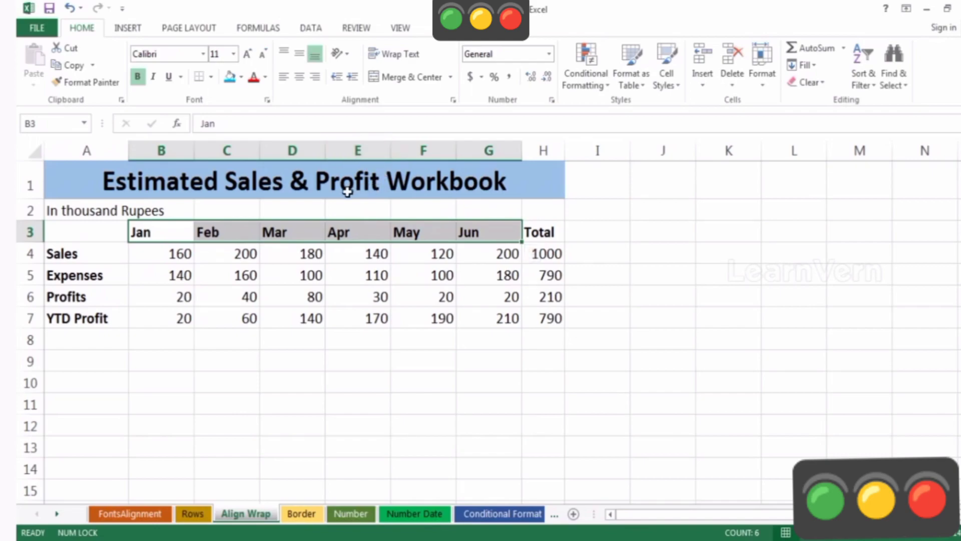
left_click(300, 77)
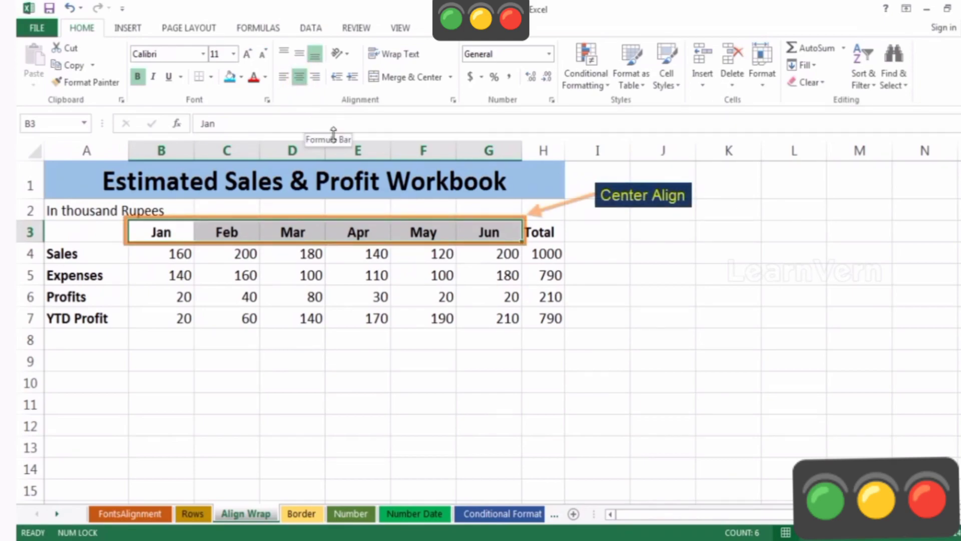
- Increase the height of heading row 3 to nearly three times that of a normal row
left_click_drag(36, 242, 38, 279)
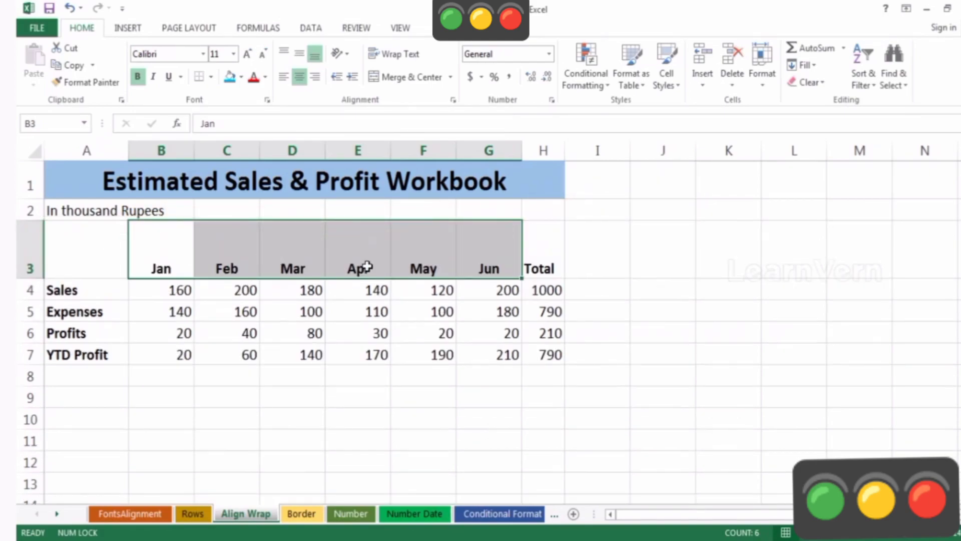
left_click(490, 253)
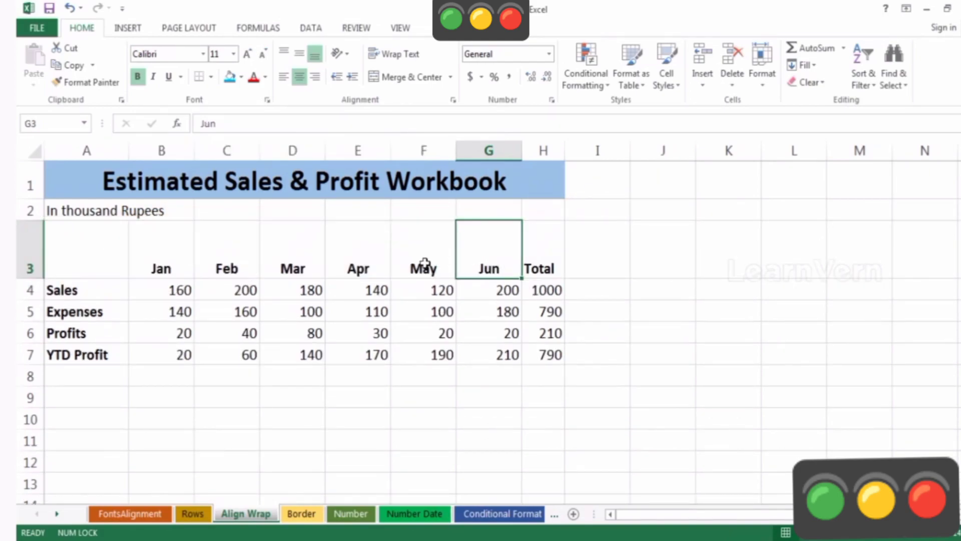
left_click(72, 246)
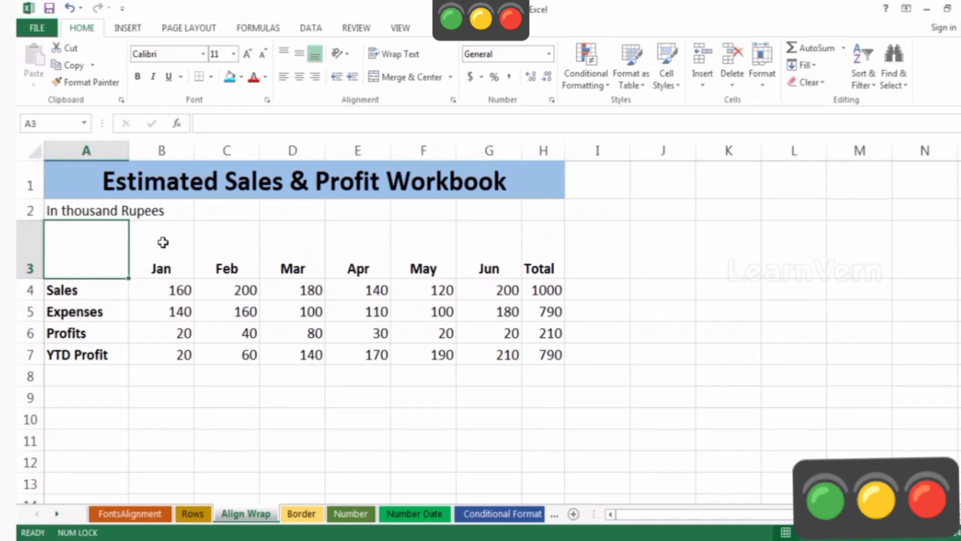
left_click(165, 242)
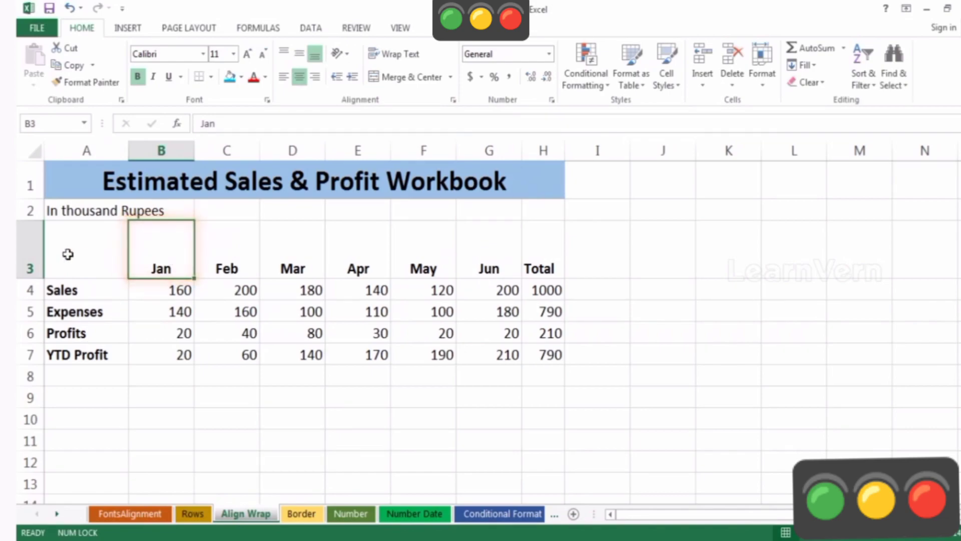
- Middle-align all of row 3 vertically, trying top alignment before settling on middle
left_click(30, 250)
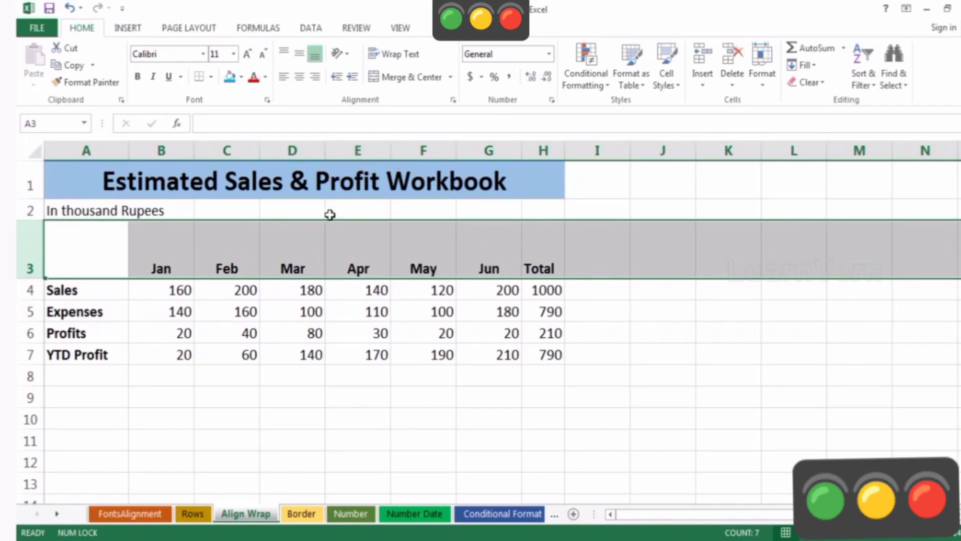
left_click(302, 59)
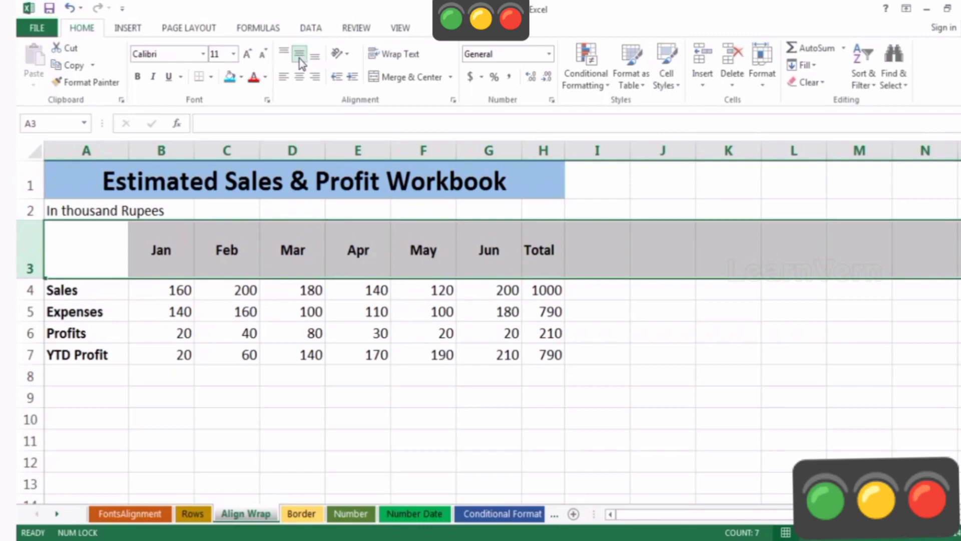
left_click(285, 54)
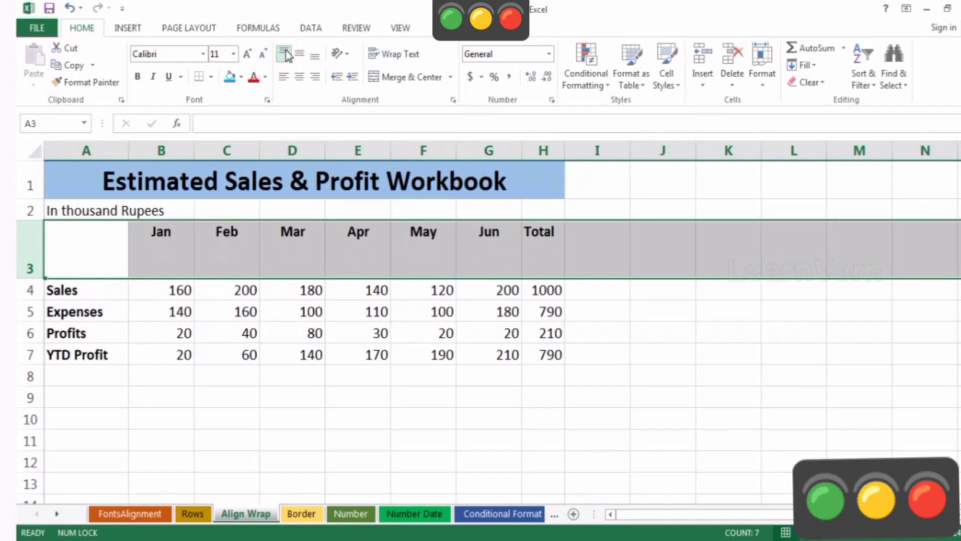
left_click(299, 56)
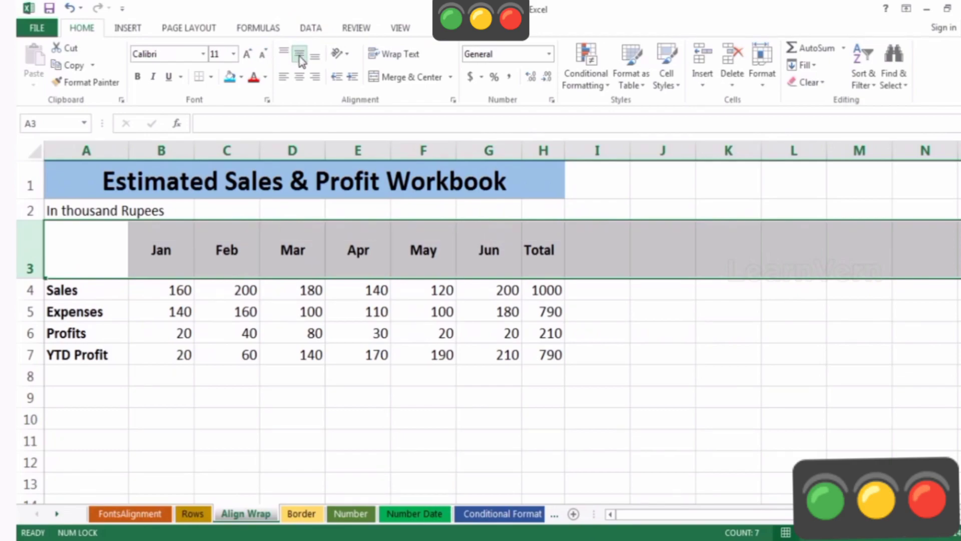
- Extend the Total heading in H3 to read "Total of six months"
left_click(550, 249)
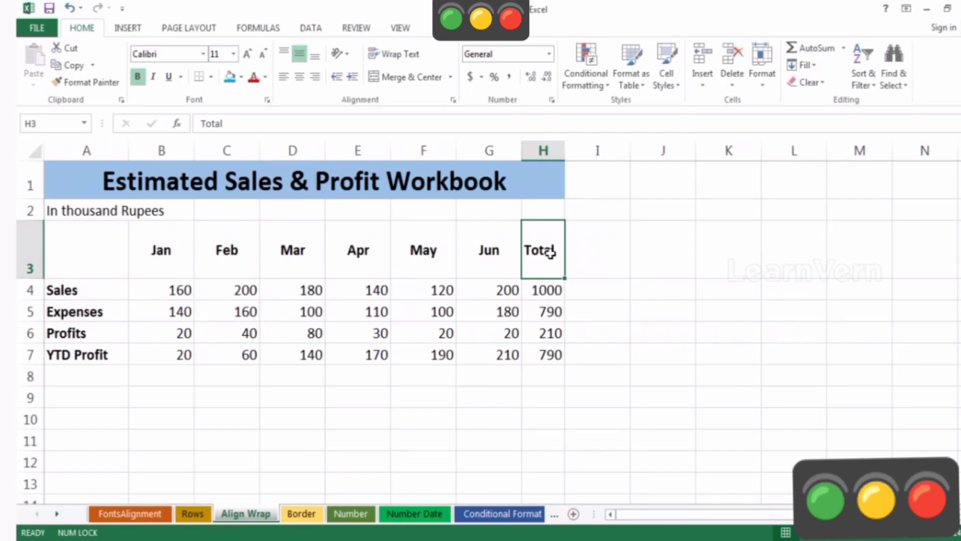
double_click(554, 249)
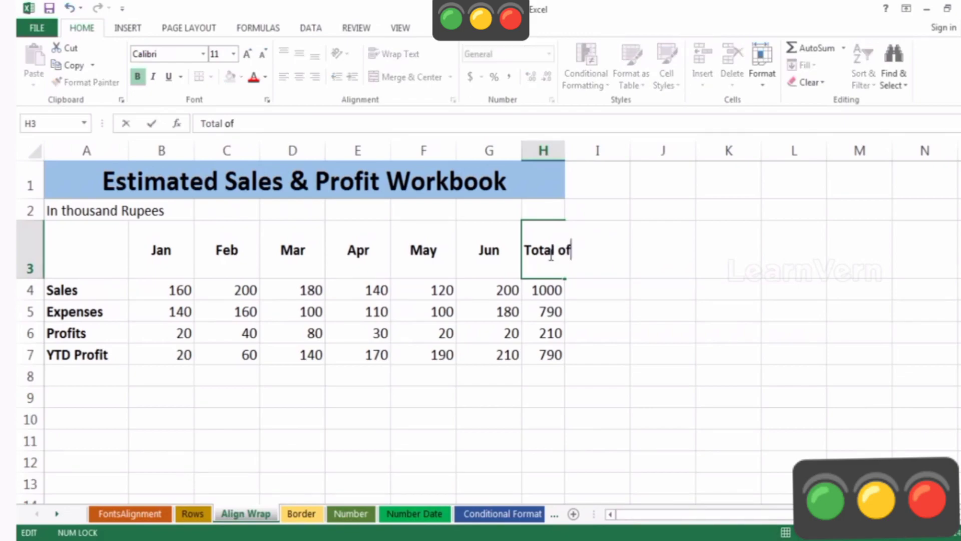
type("of six mob")
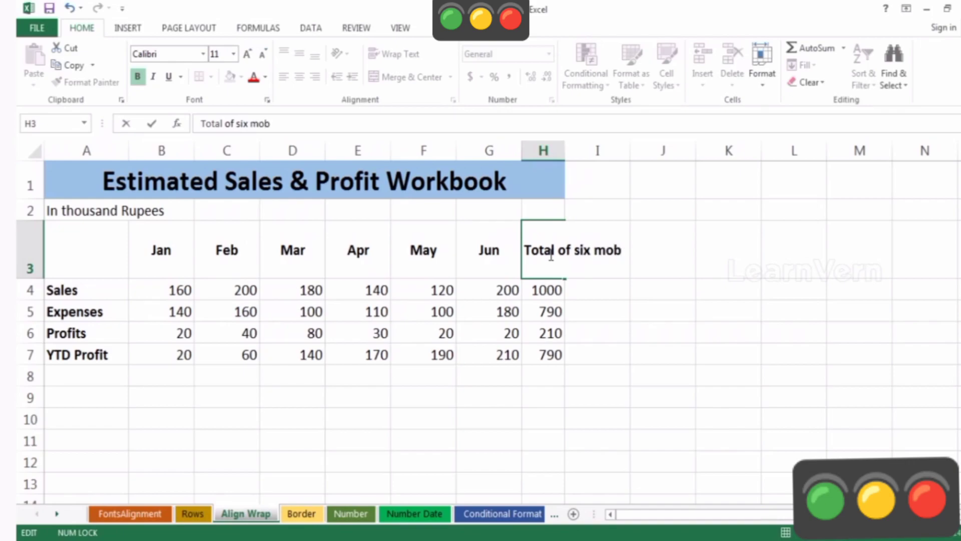
key("BackSpace")
type("nths")
key("Return")
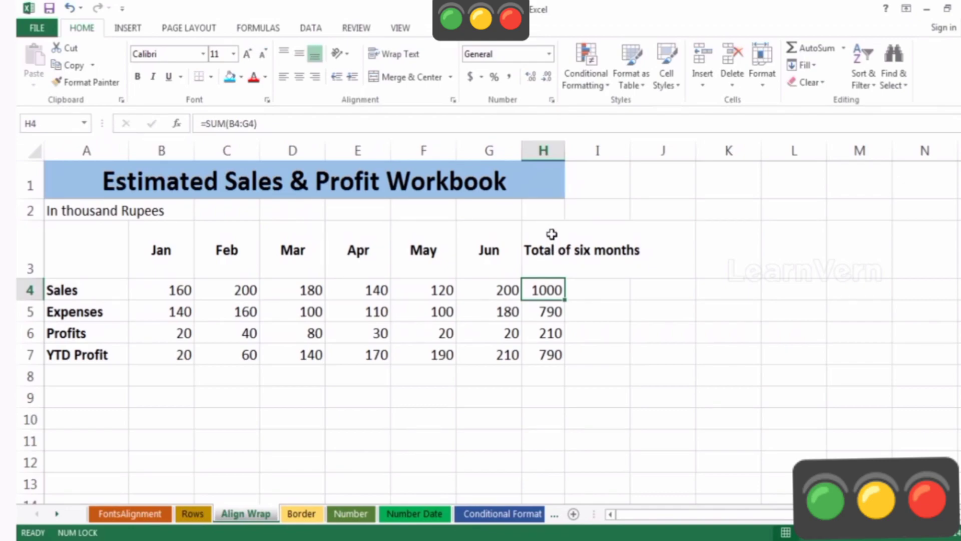
- Insert a manual line break in H3 between "Total" and "of six months"
left_click(595, 230)
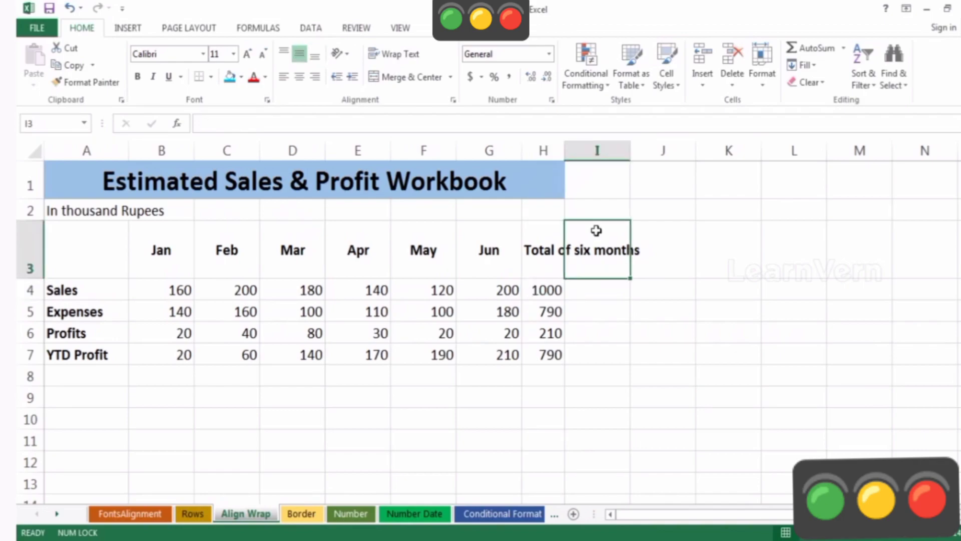
left_click(542, 241)
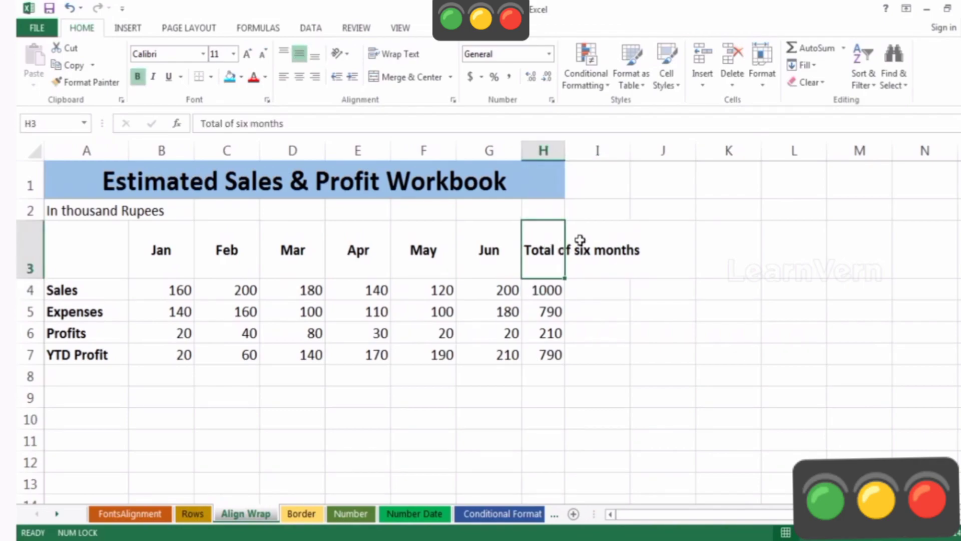
double_click(558, 240)
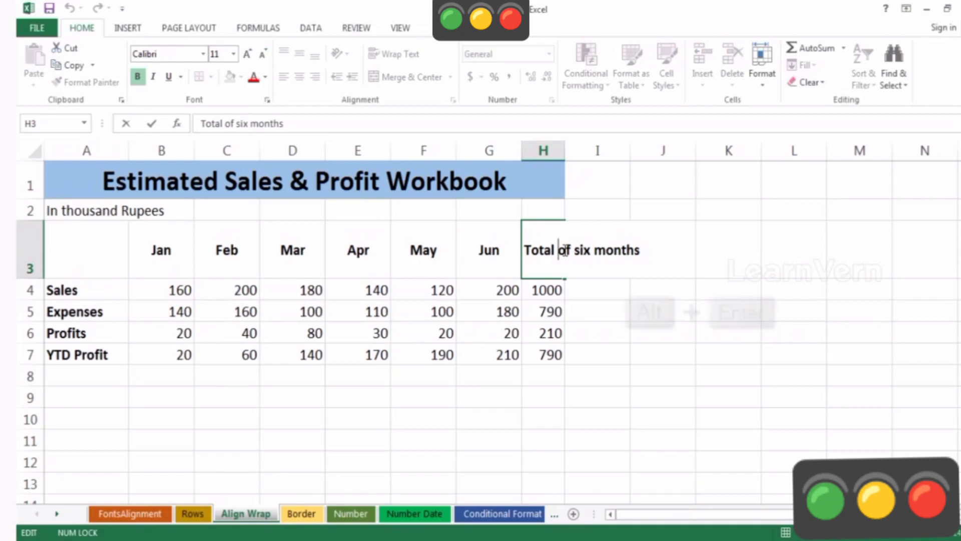
key("alt+Return")
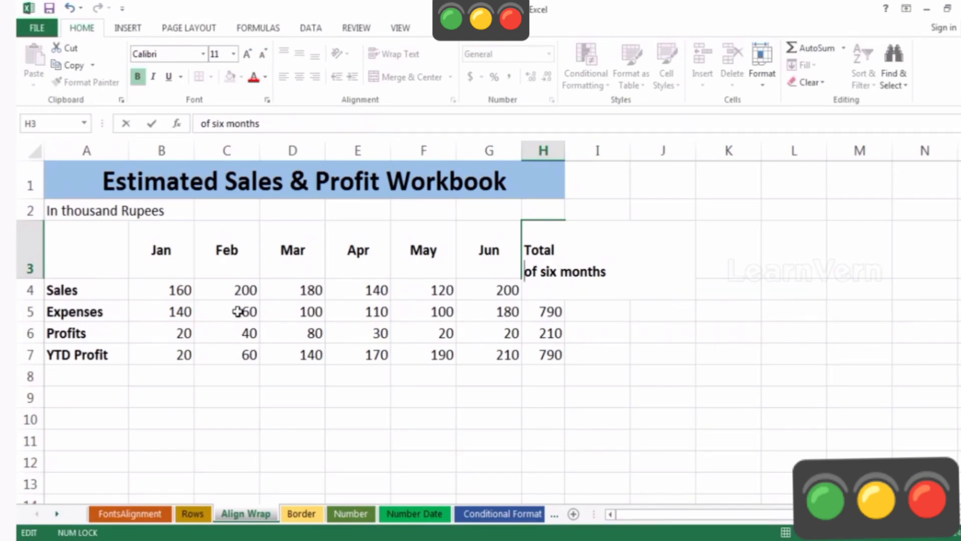
left_click(31, 274)
- Make row 3 taller and widen column H so the whole heading in H3 fits on separate lines
left_click_drag(34, 279, 26, 323)
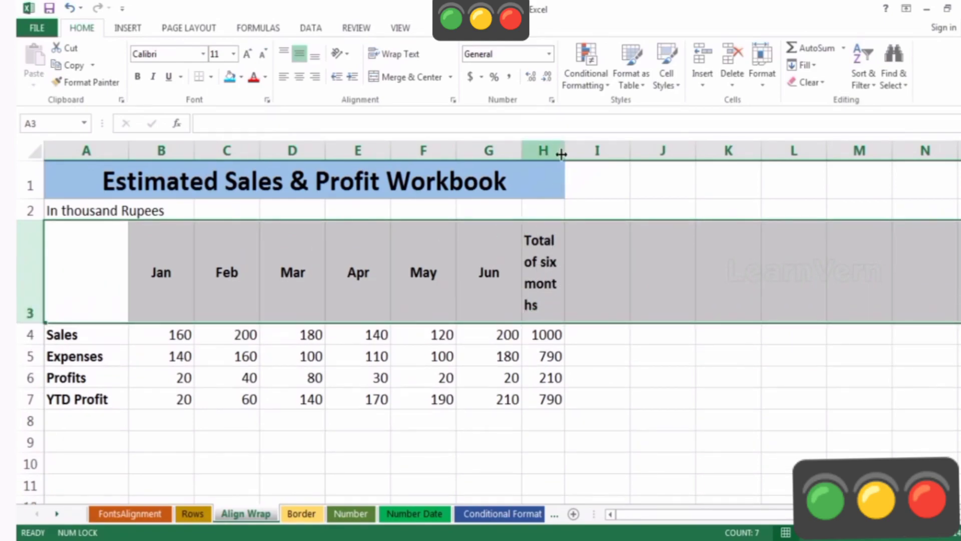
left_click_drag(565, 150, 593, 148)
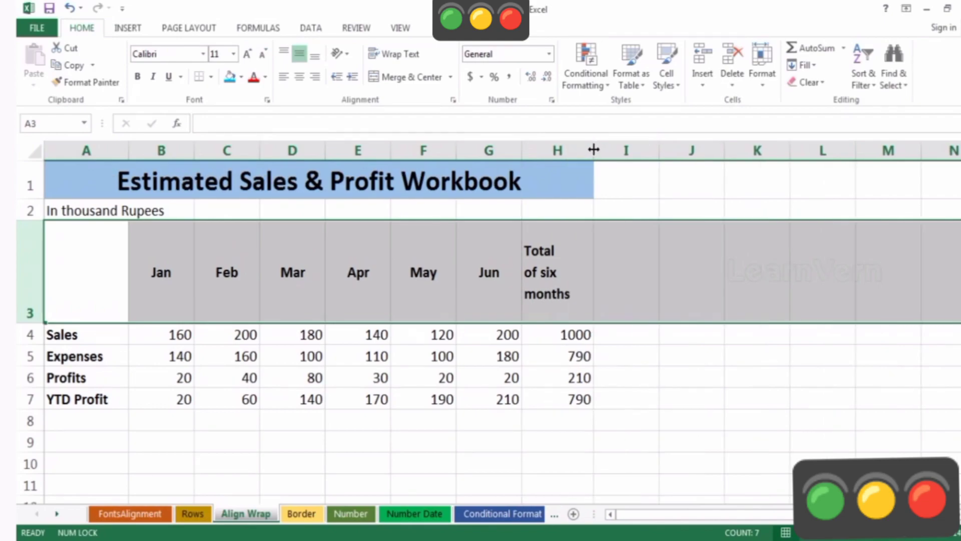
left_click(580, 248)
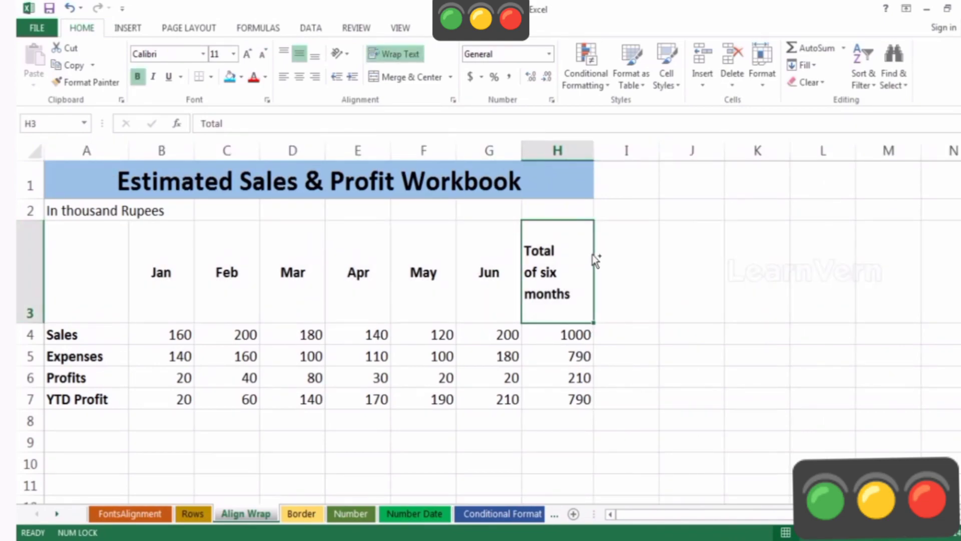
- Undo the column H widening, the last row 3 height change and the line break in H3
key("ctrl+z")
key("ctrl+z")
key("ctrl+z")
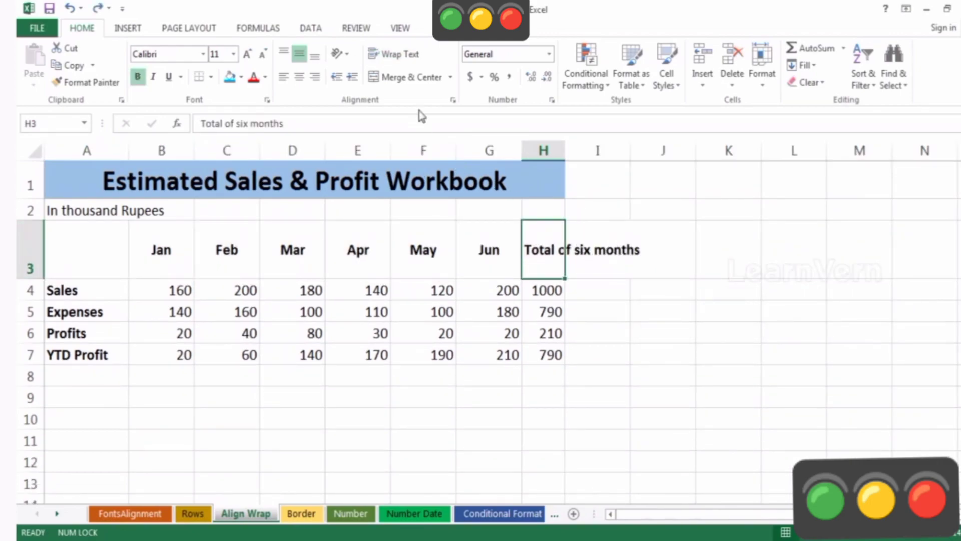
- Apply Wrap Text to the "Total of six months" heading in H3 and widen column H slightly
left_click(408, 59)
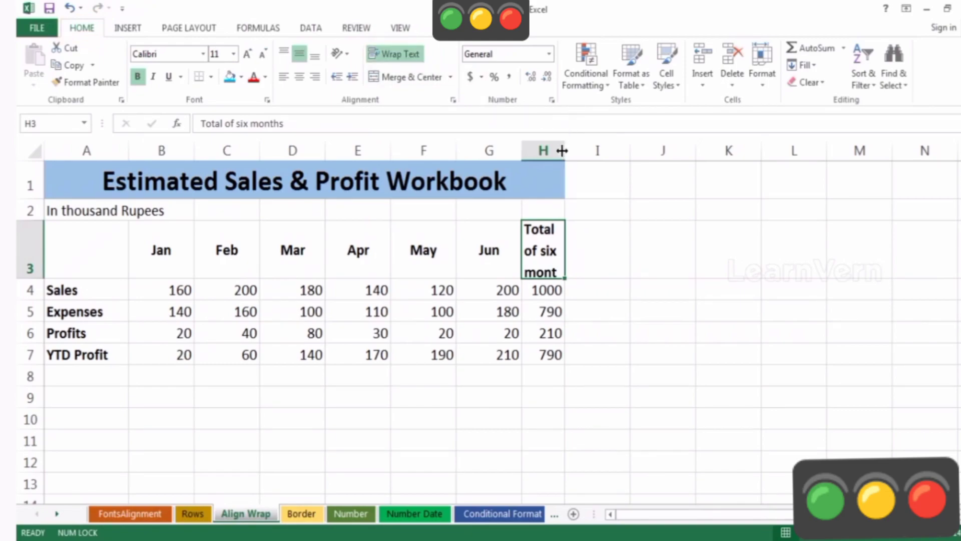
left_click_drag(562, 150, 566, 149)
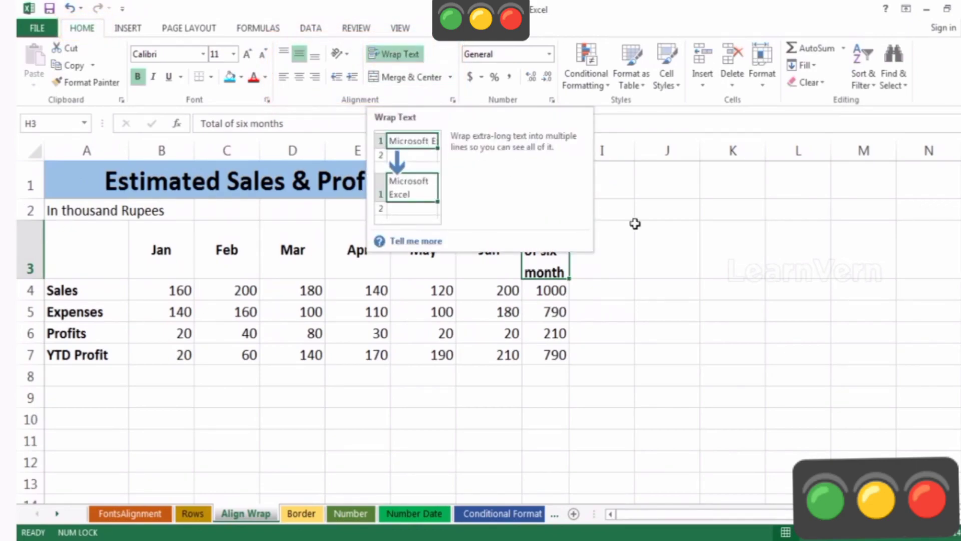
left_click(657, 241)
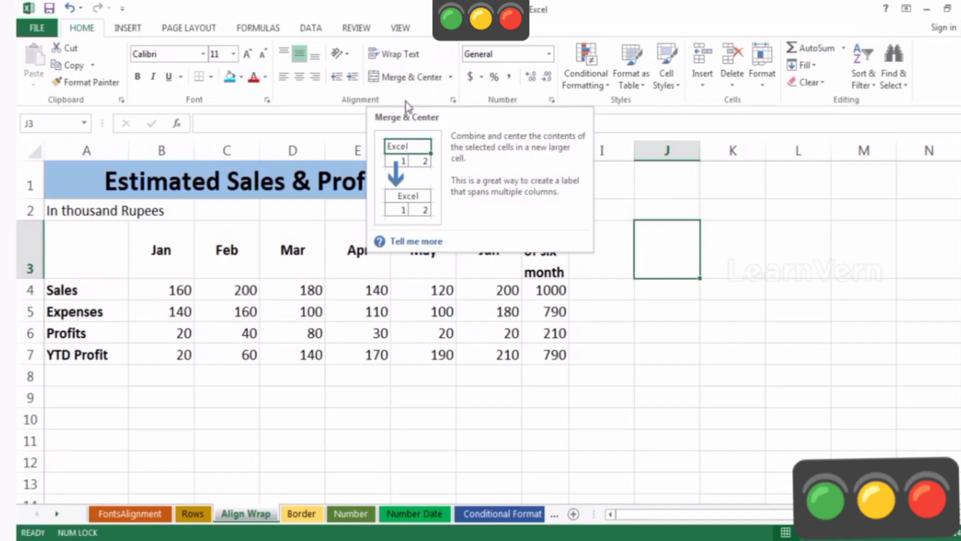
- Unmerge the title cell A1:H1 and select cells B1, C1 and D1 individually to check that they are separate
left_click(100, 175)
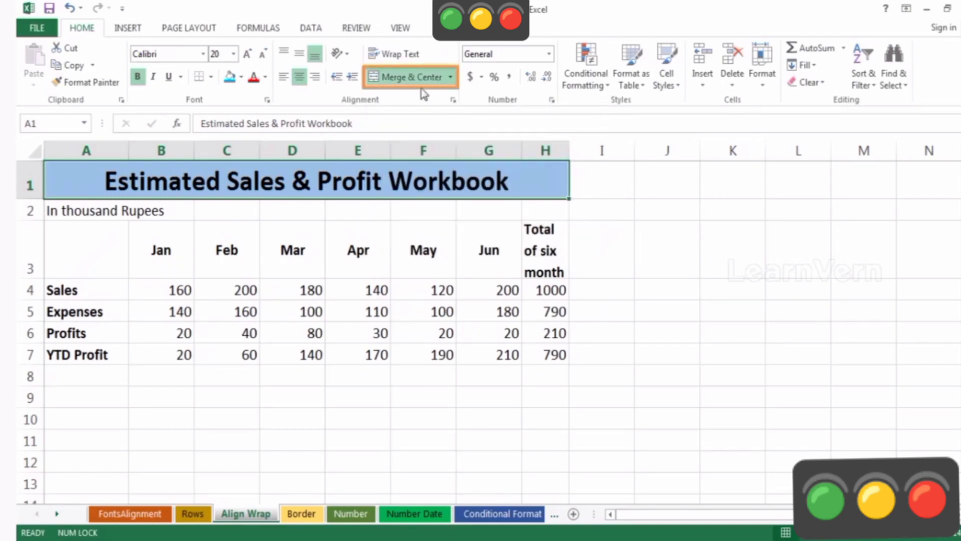
left_click(410, 79)
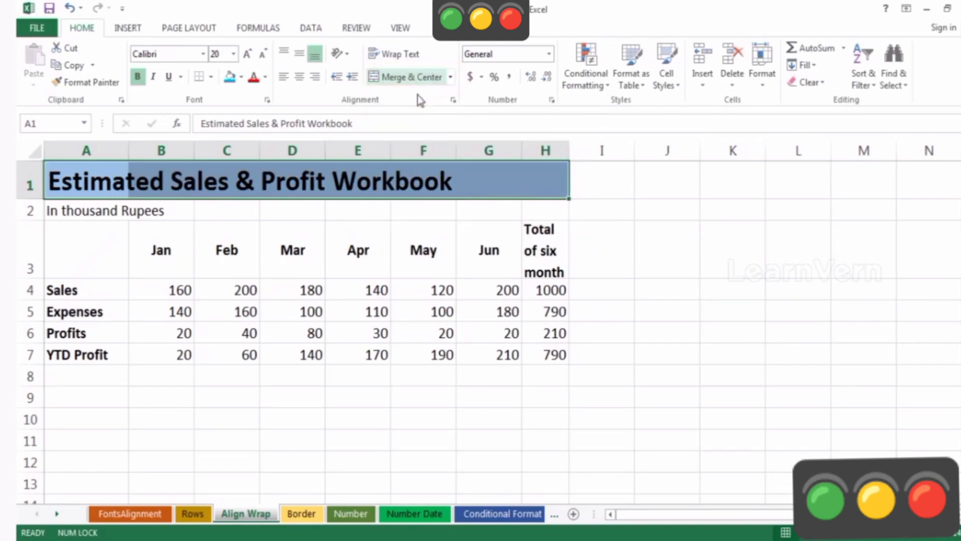
left_click(165, 174)
left_click(229, 170)
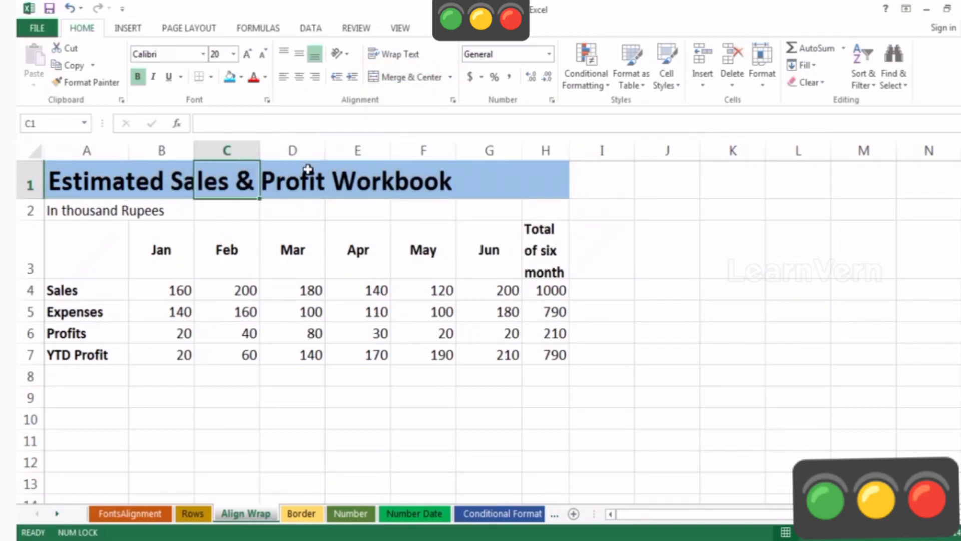
left_click(307, 170)
- Try fitting column A's width to the title text and narrowing it slightly, and undo both width changes
double_click(131, 145)
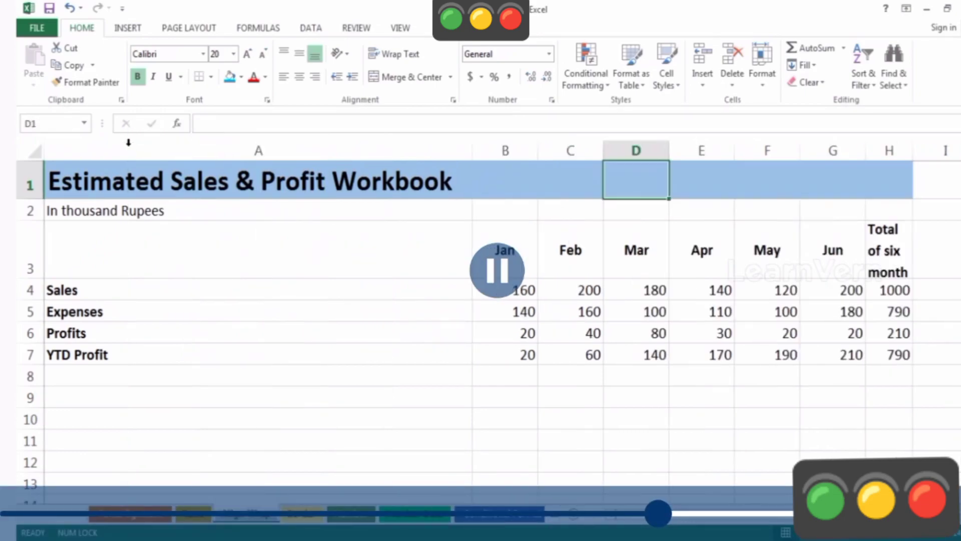
left_click_drag(472, 149, 468, 149)
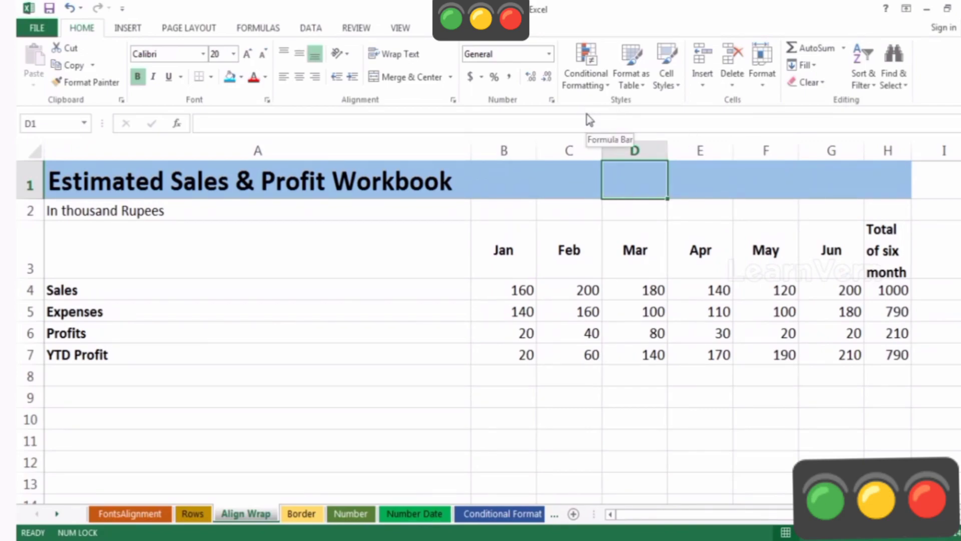
key("ctrl+z")
key("ctrl+z")
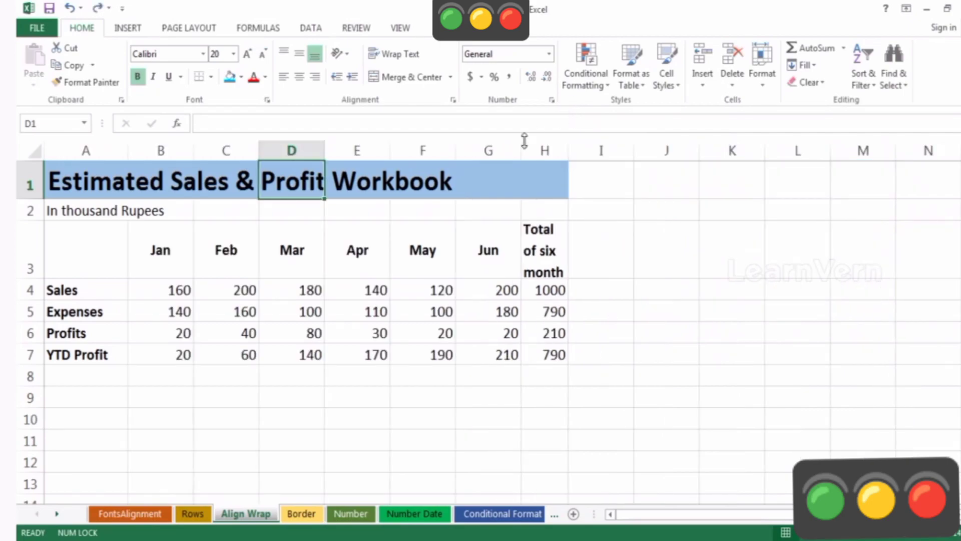
- Merge and center the title "Estimated Sales & Profit Workbook" across A1:H1
left_click_drag(98, 175, 80, 165)
left_click(544, 175)
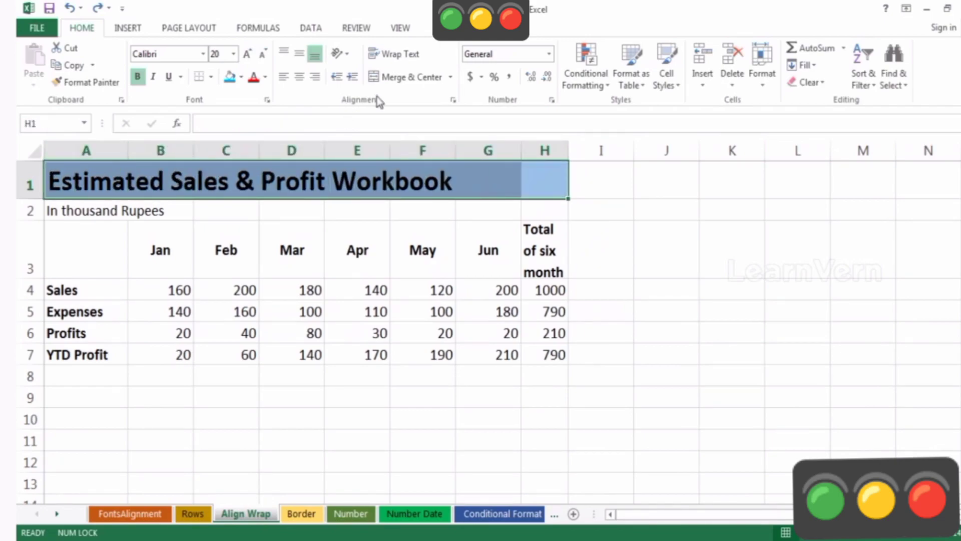
left_click(413, 80)
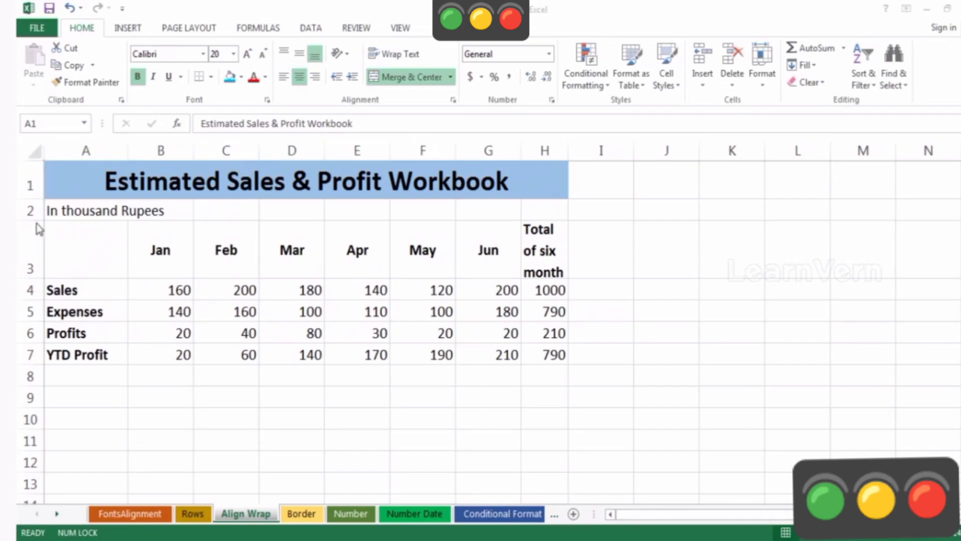
- Try the Vertical Text orientation on all of row 3, followed by Rotate Text Up
left_click(21, 244)
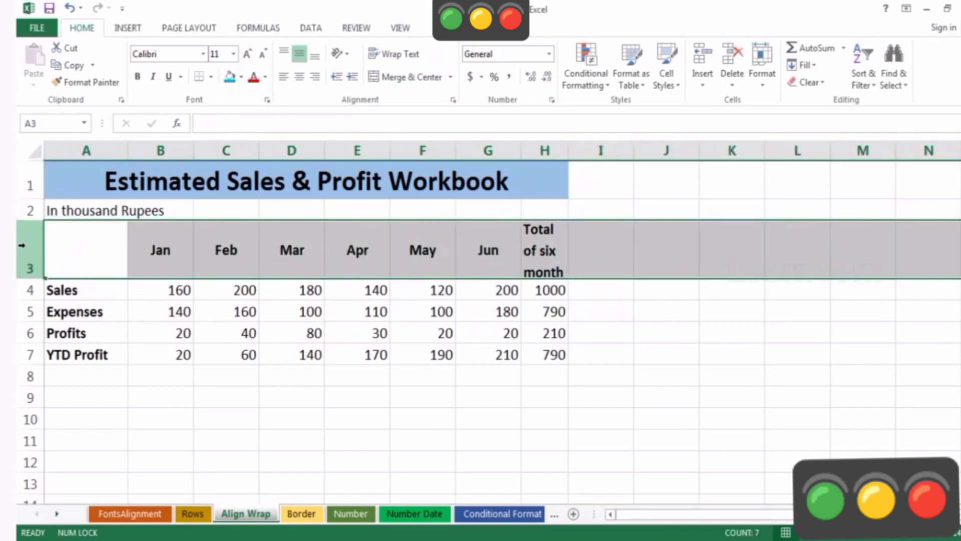
left_click(349, 56)
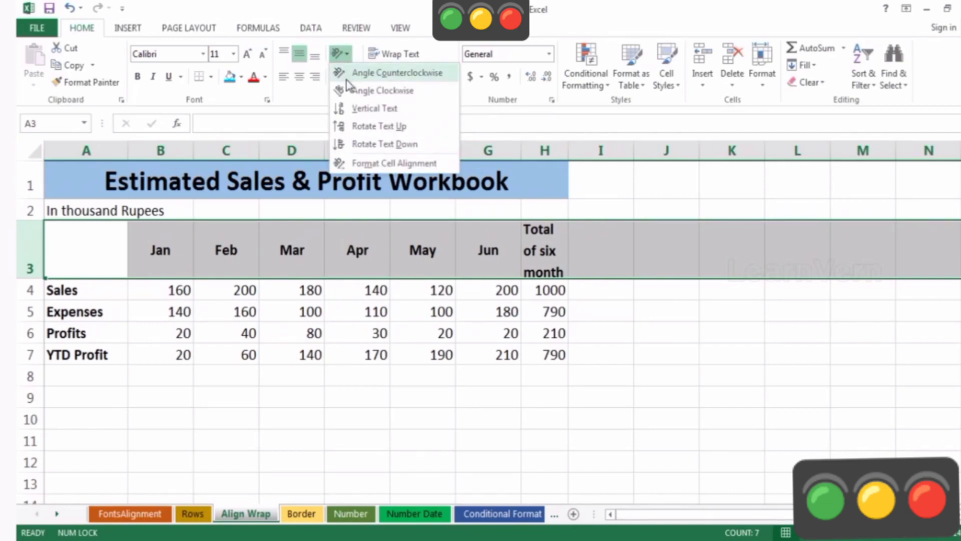
left_click(353, 108)
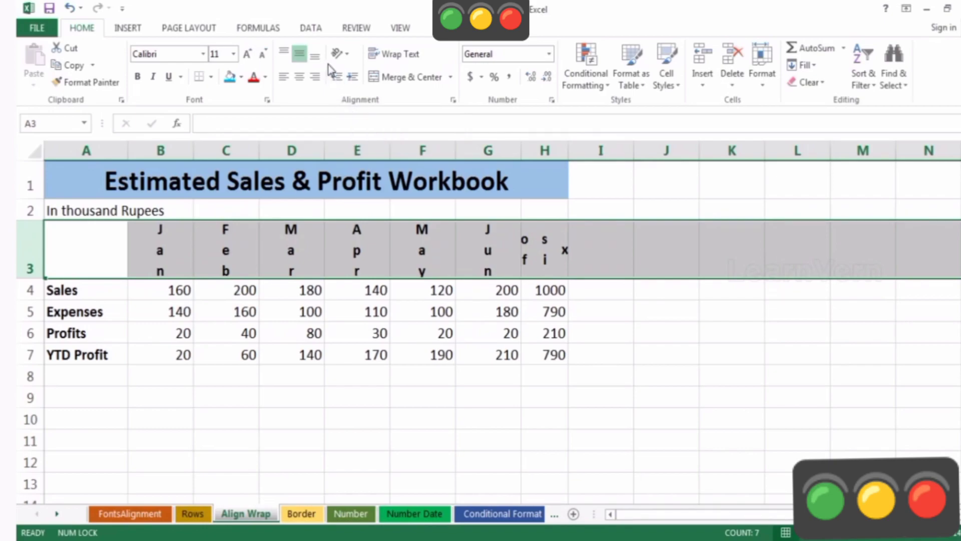
left_click(342, 55)
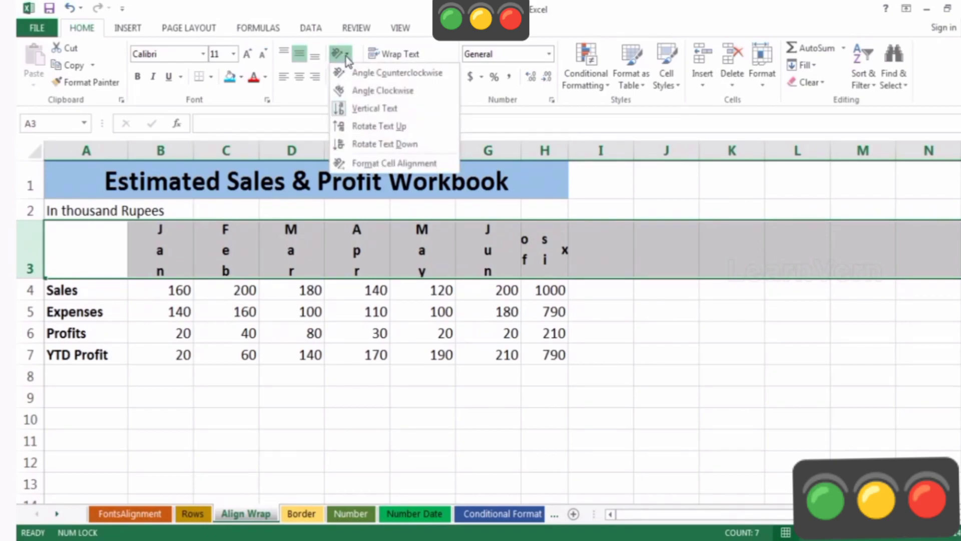
left_click(363, 130)
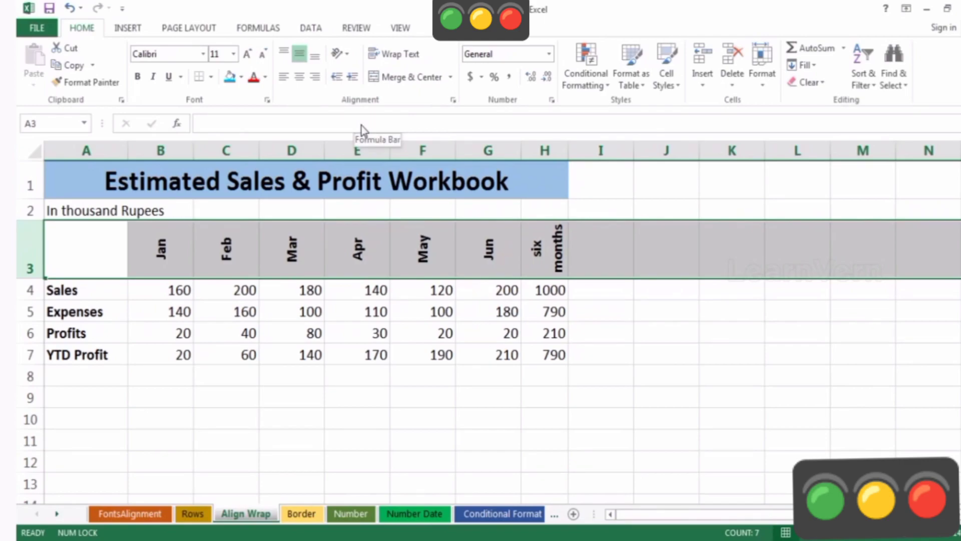
- Set the row 3 headings to Angle Counterclockwise and widen column H to hold the slanted "Total of six months" heading
left_click(343, 54)
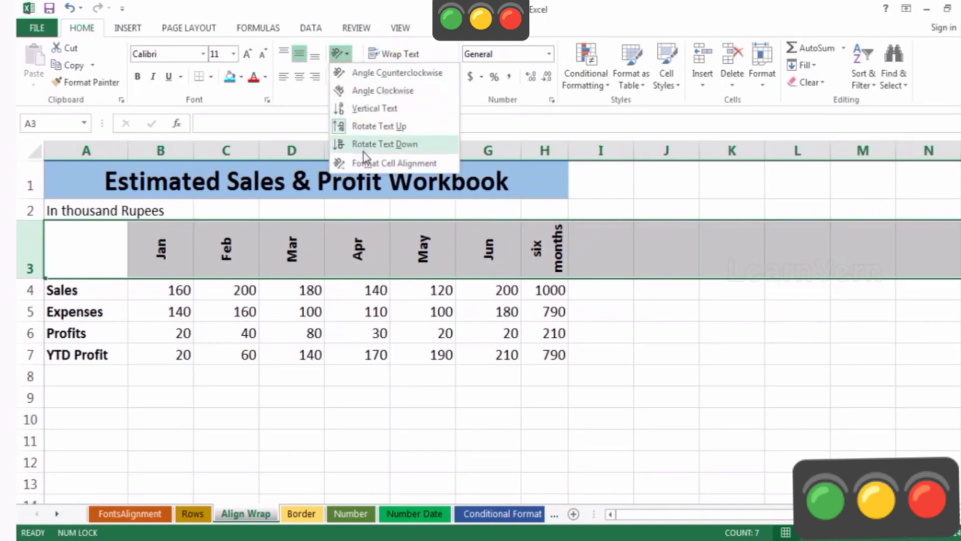
left_click(371, 73)
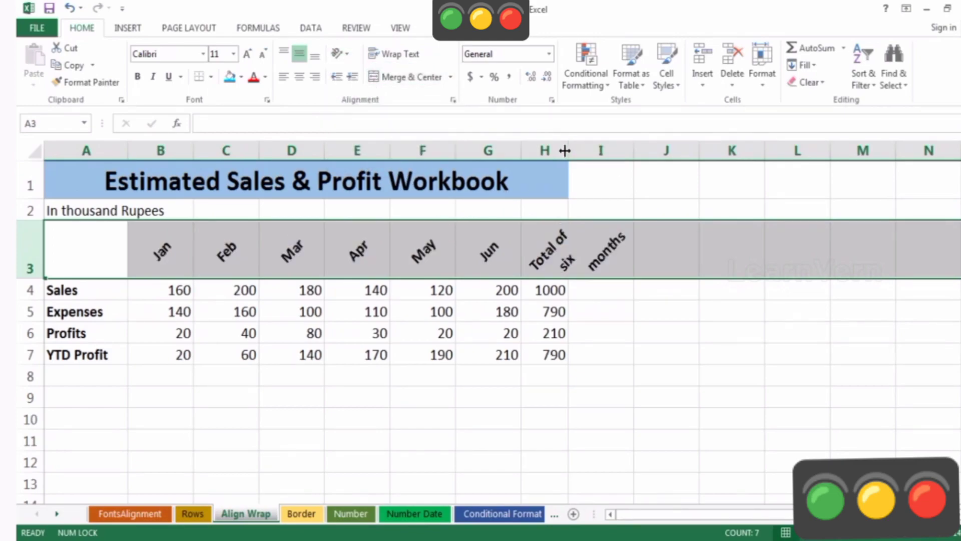
left_click_drag(568, 148, 636, 148)
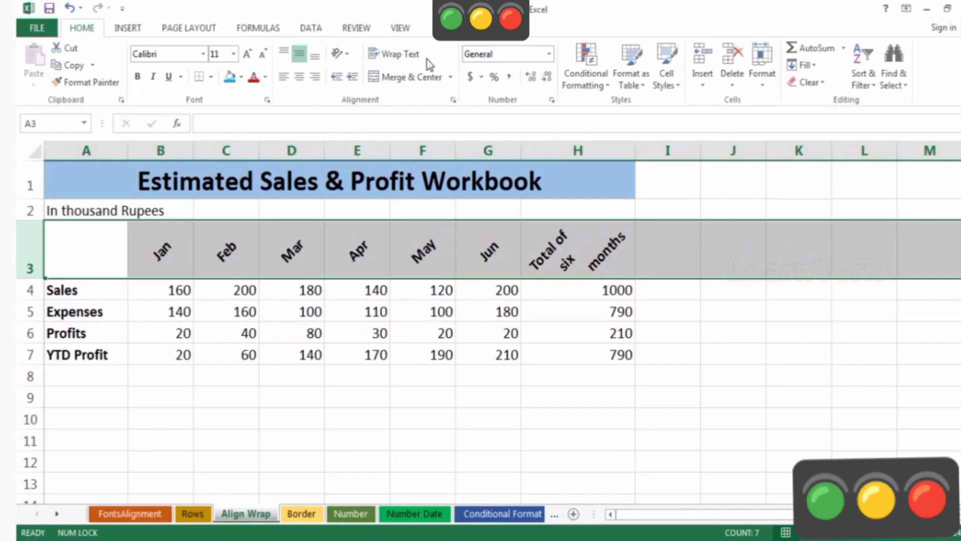
- Open the text orientation choices for the row 3 headings
left_click(348, 56)
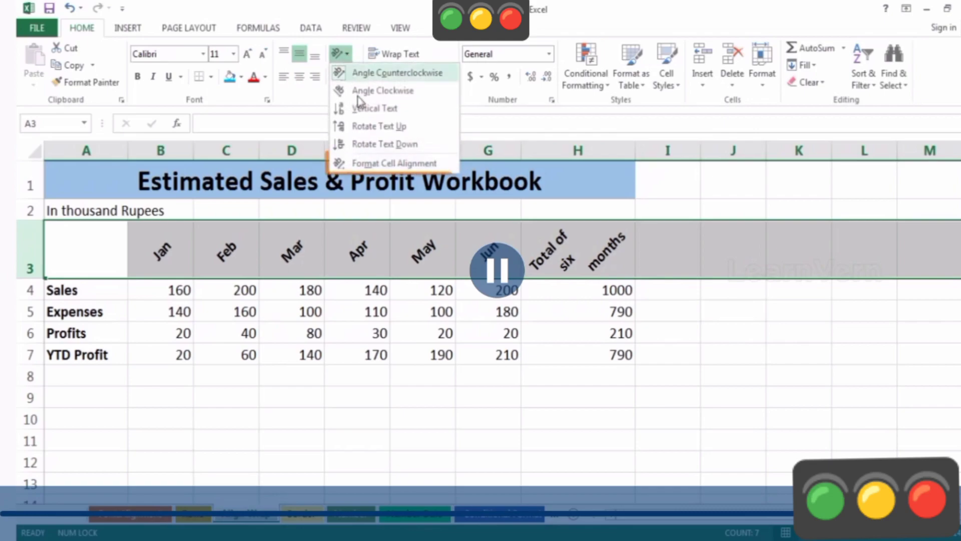